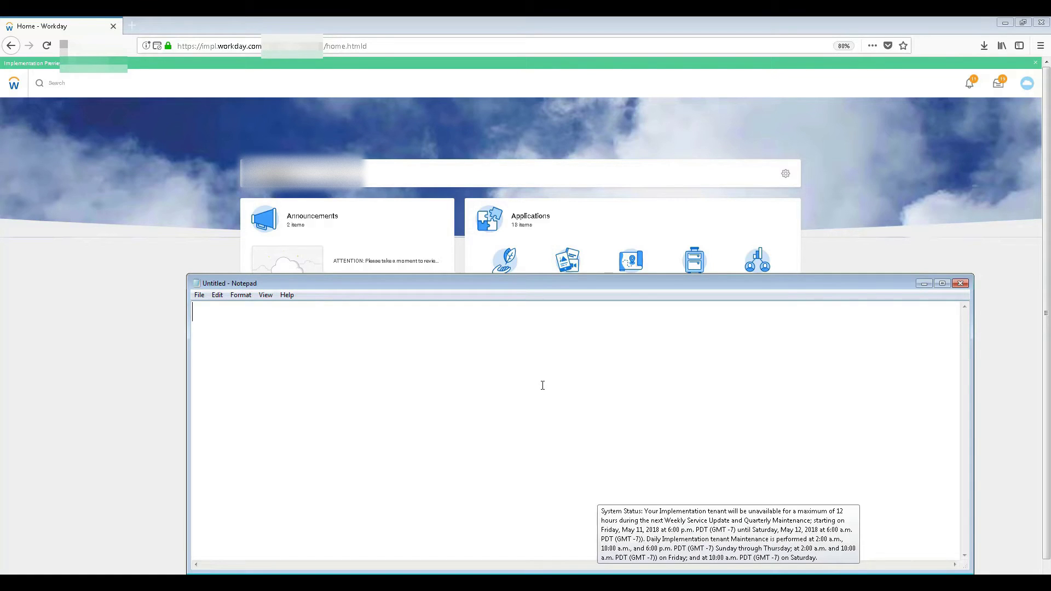
- Bring the Workday home page in front of the blank Notepad window
click(113, 136)
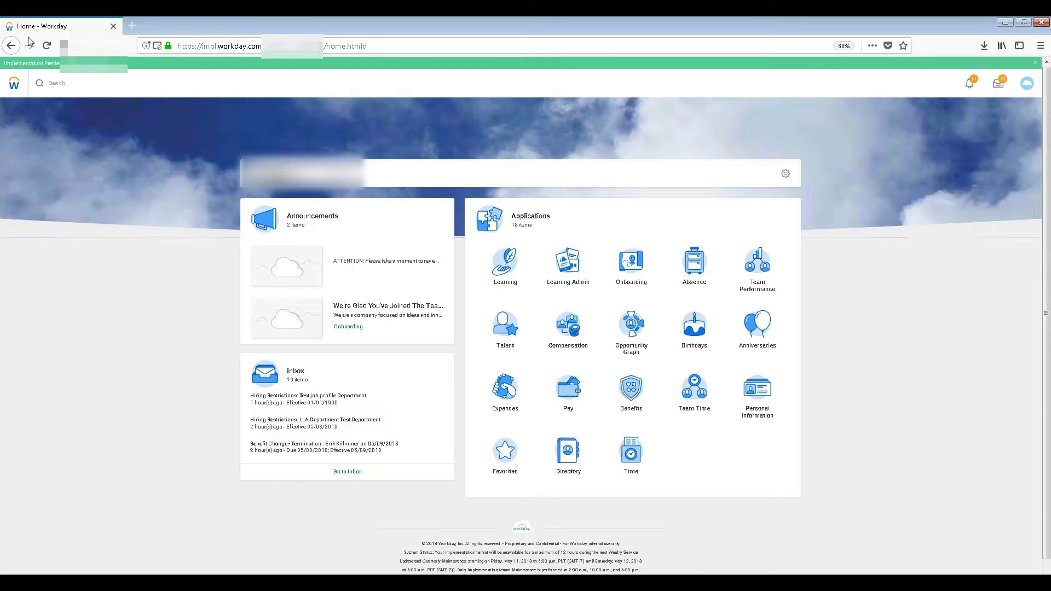
- Open the View Leave Type report task via a 'view leave' search and expand its Leave Type prompt
click(57, 80)
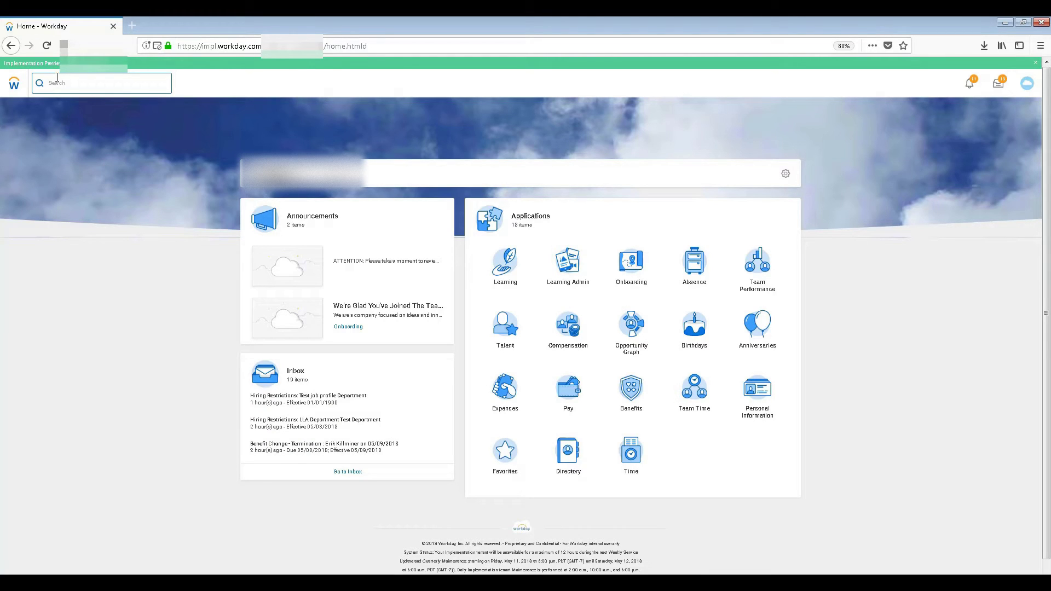
text(view leave)
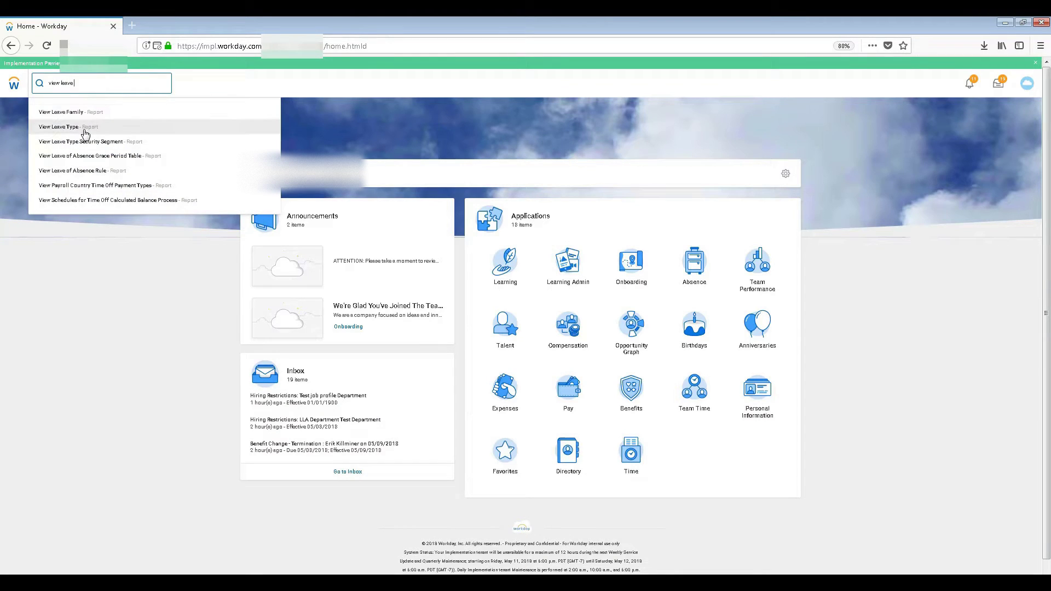
click(85, 129)
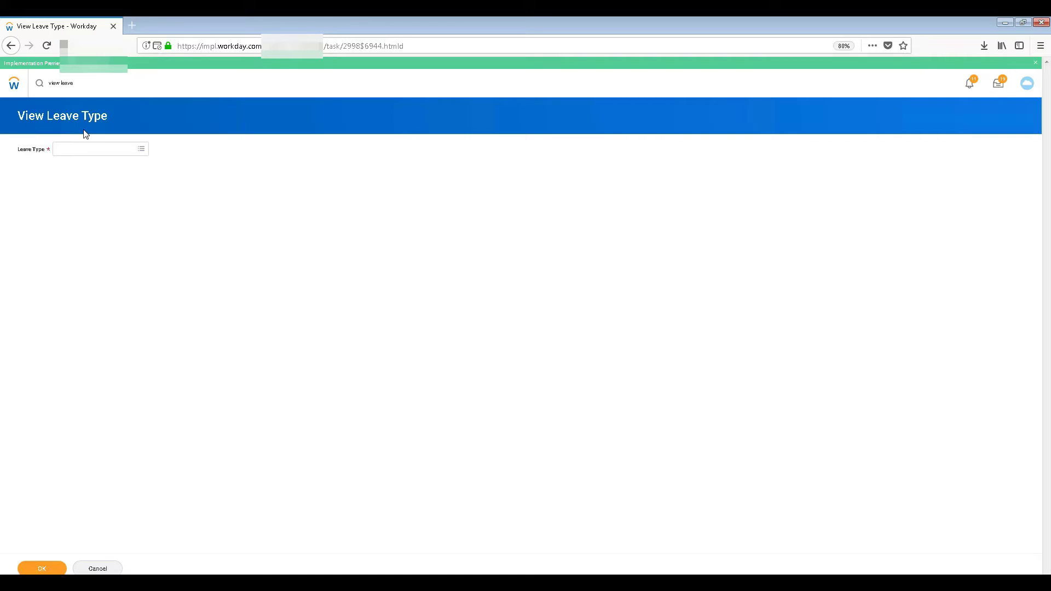
click(126, 149)
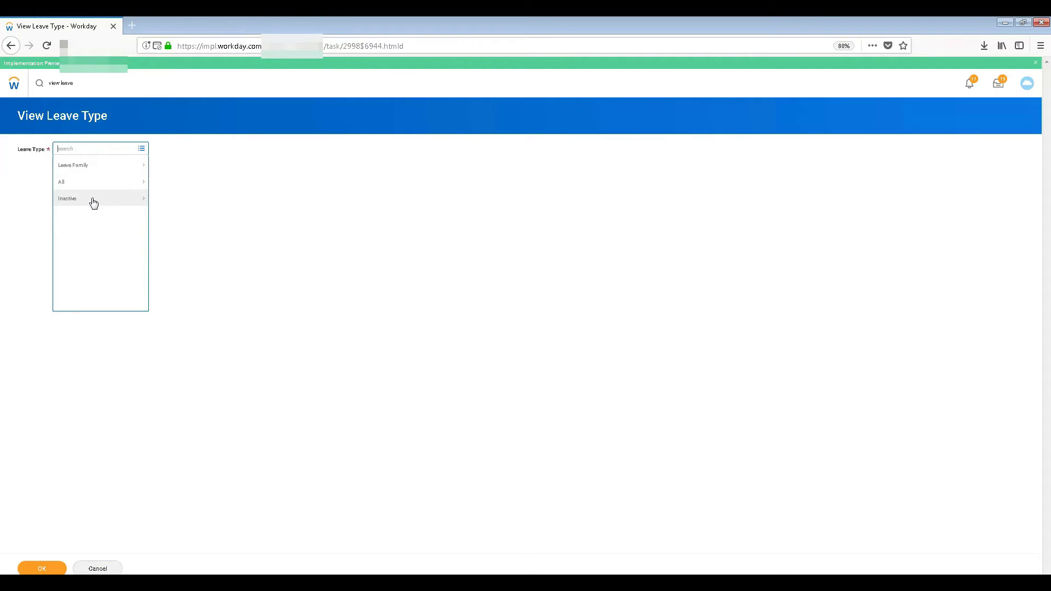
- Browse leave types by Leave Family, checking Company and Family Leave before opening Medical Leave
click(105, 169)
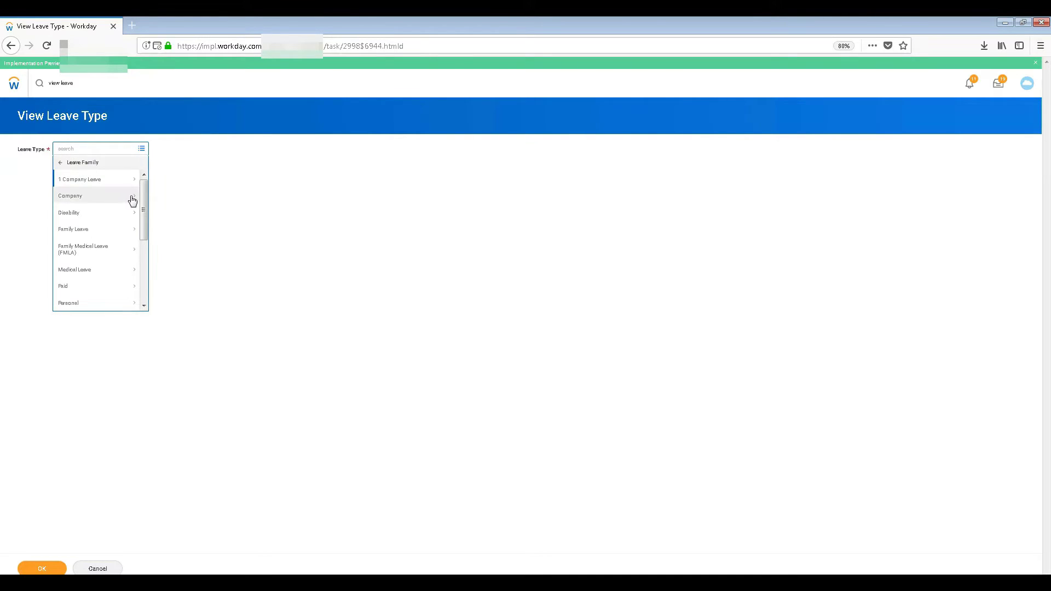
click(111, 199)
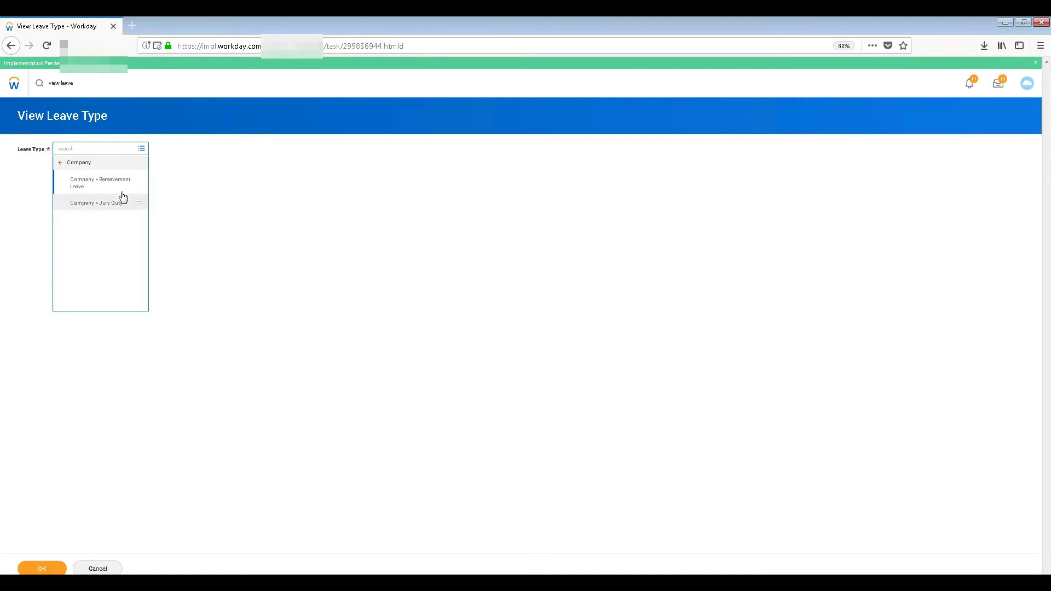
click(59, 164)
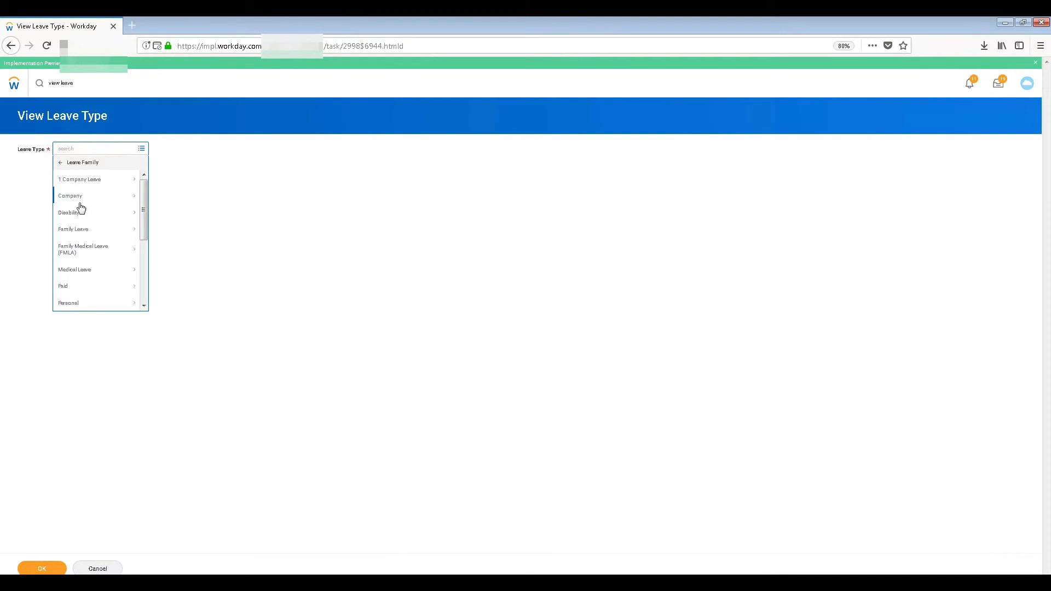
click(87, 231)
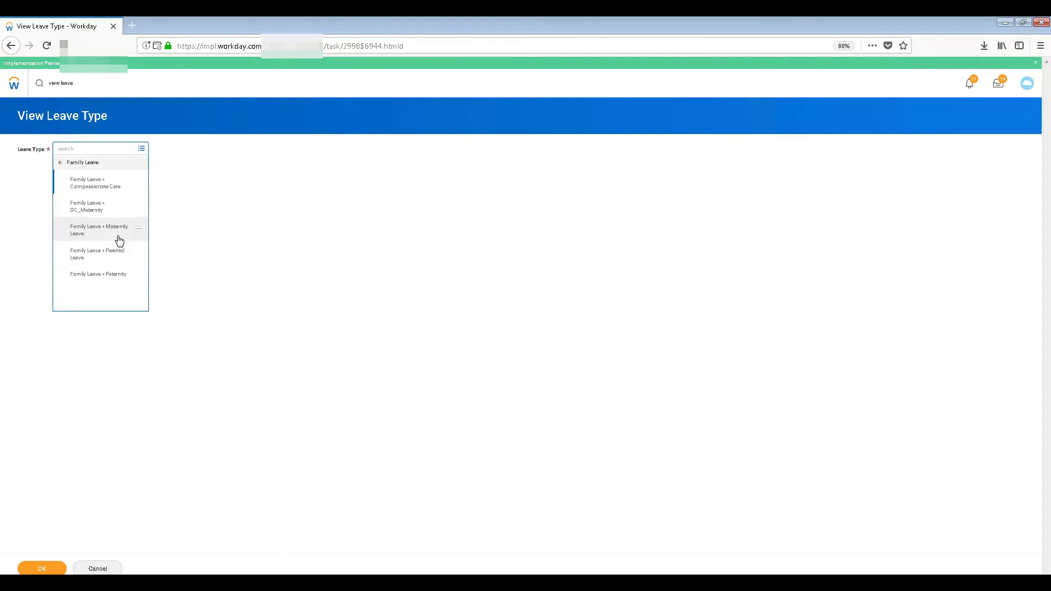
click(61, 163)
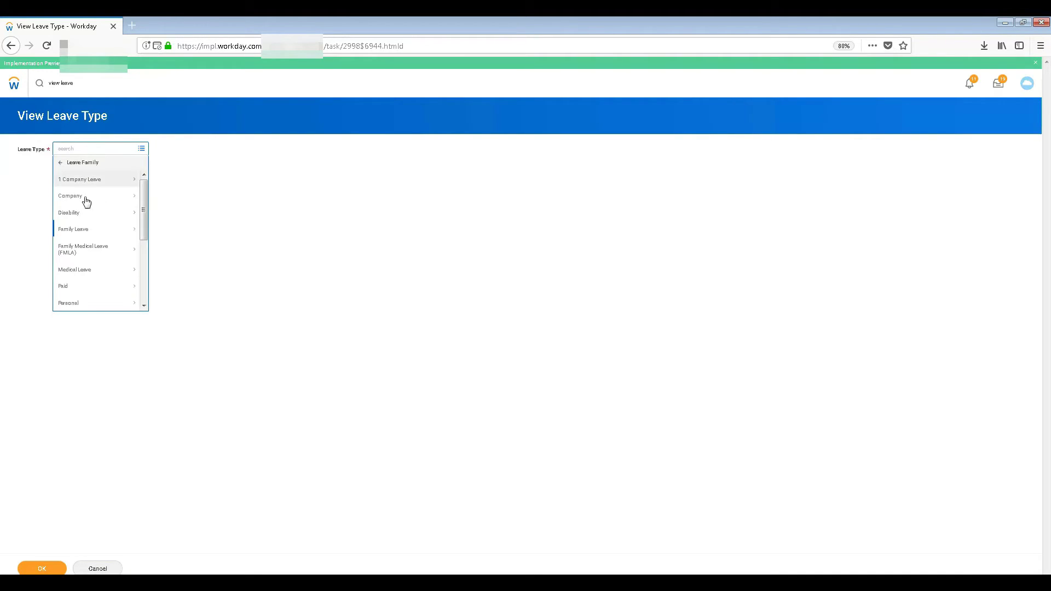
click(101, 271)
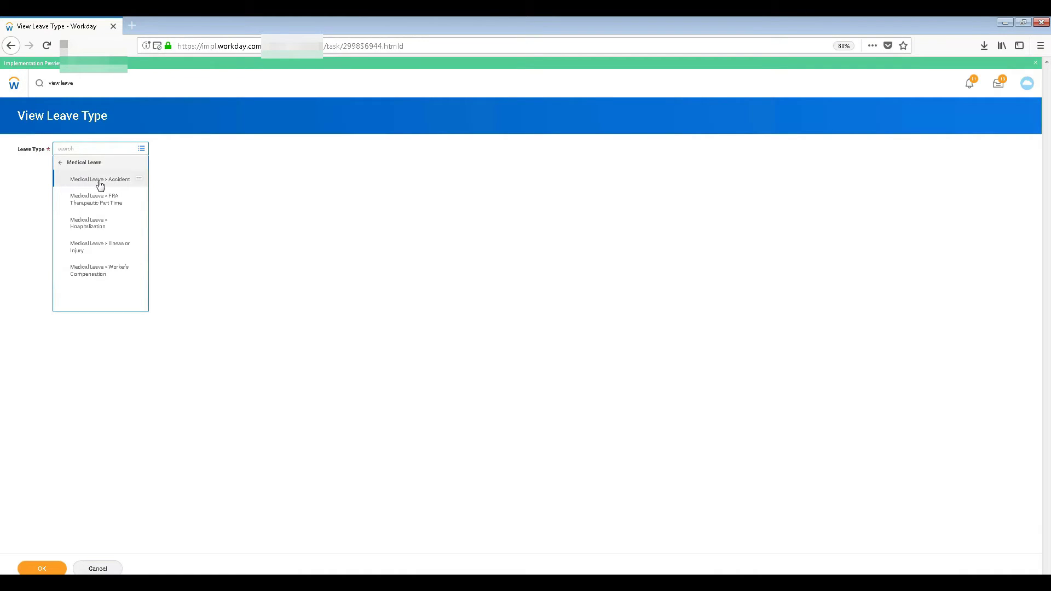
- Choose Medical Leave > Accident as the report's leave type and close the prompt
click(100, 180)
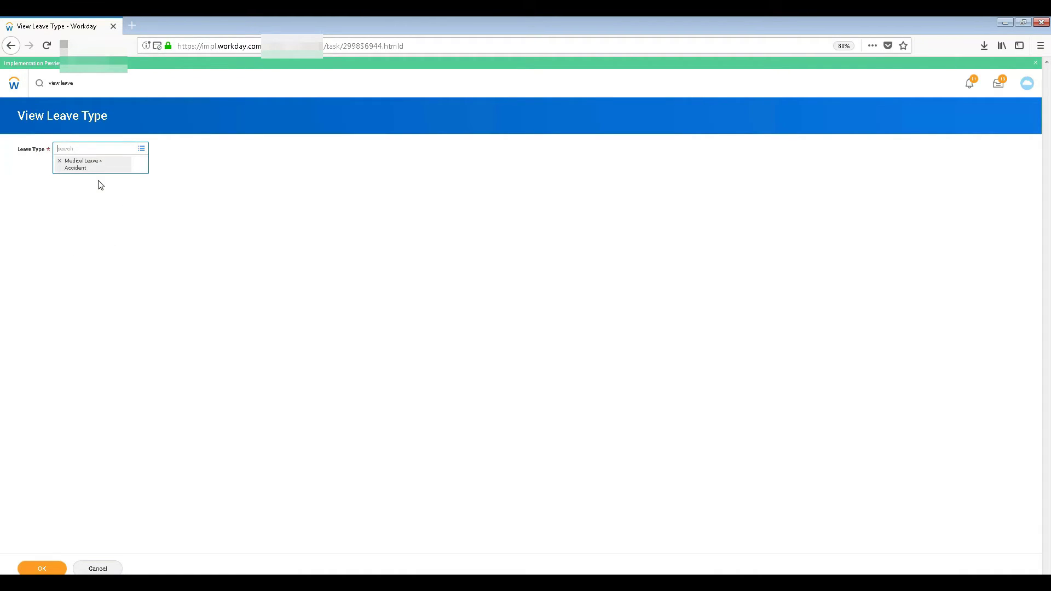
click(58, 366)
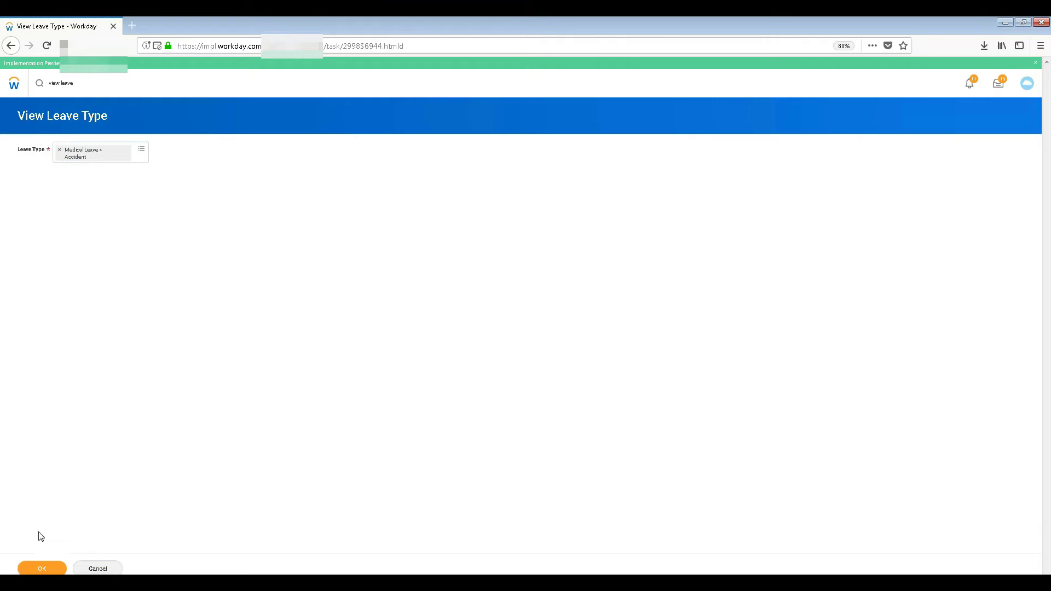
- Run the report for Medical Leave > Accident, review its Details, and open Always Show's related actions
click(39, 570)
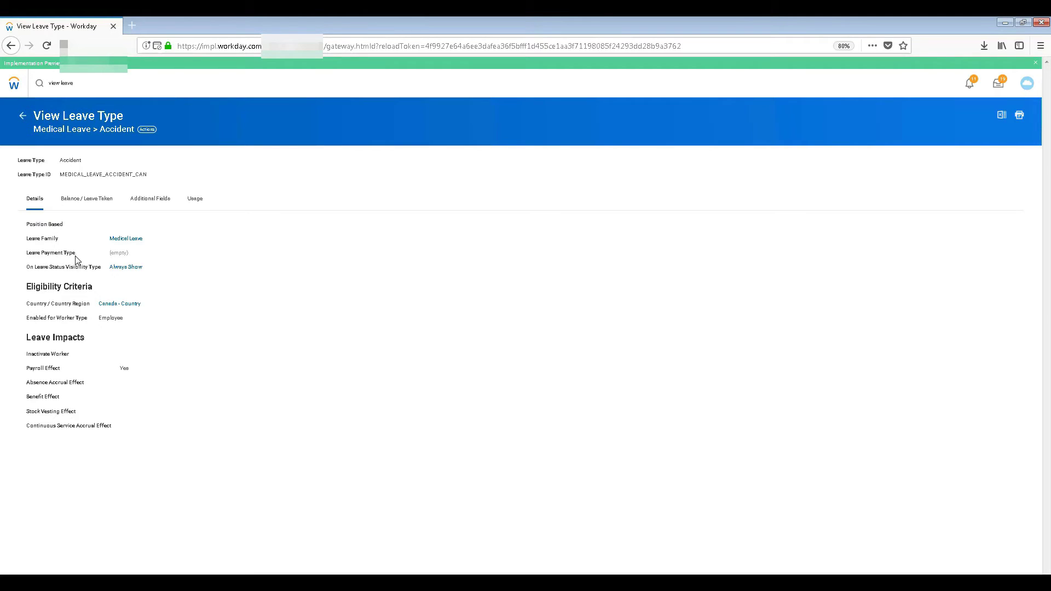
double_click(121, 253)
click(132, 257)
mouse_move(138, 273)
click(148, 267)
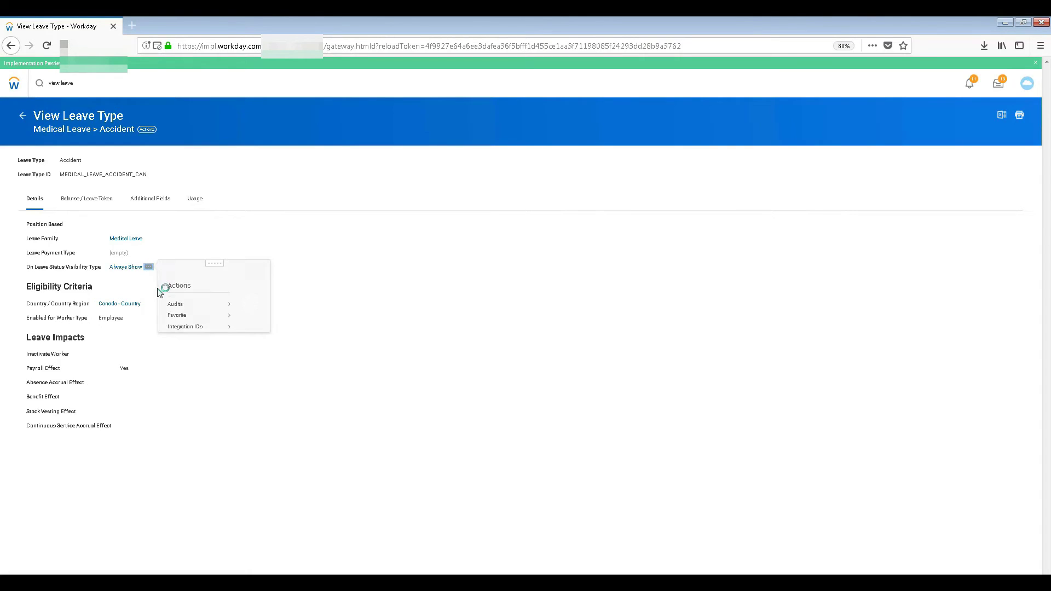
- Inspect Always Show's Audits and Favorite actions, then return to the Accident leave type report
click(187, 303)
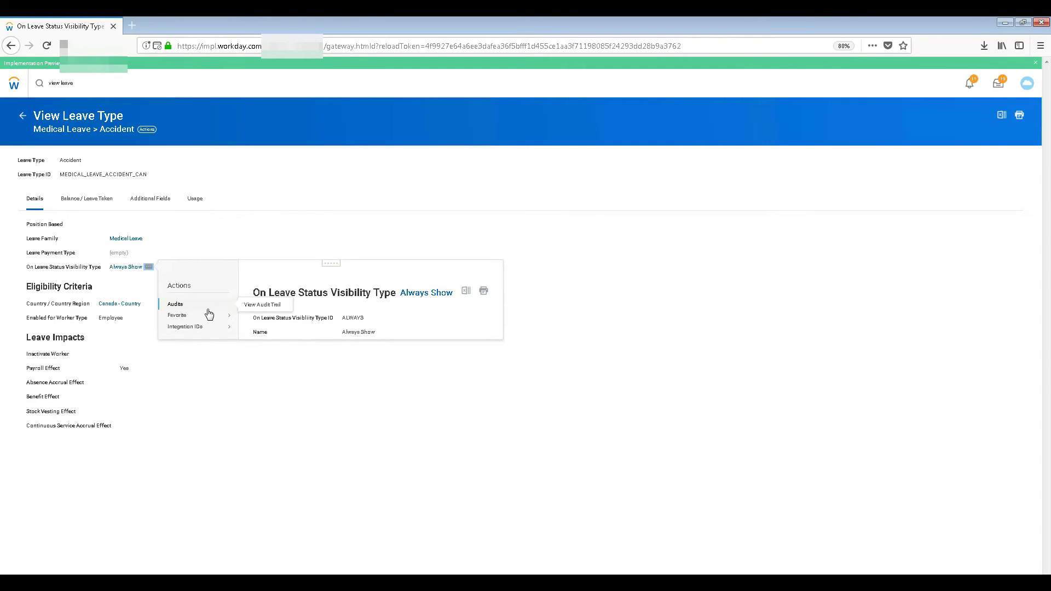
click(208, 316)
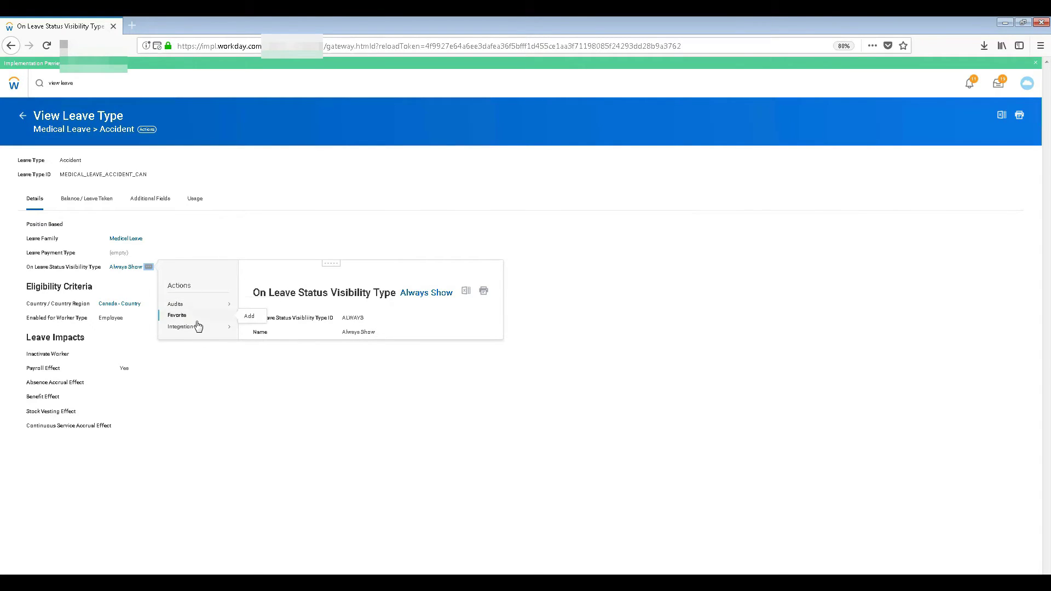
key(Escape)
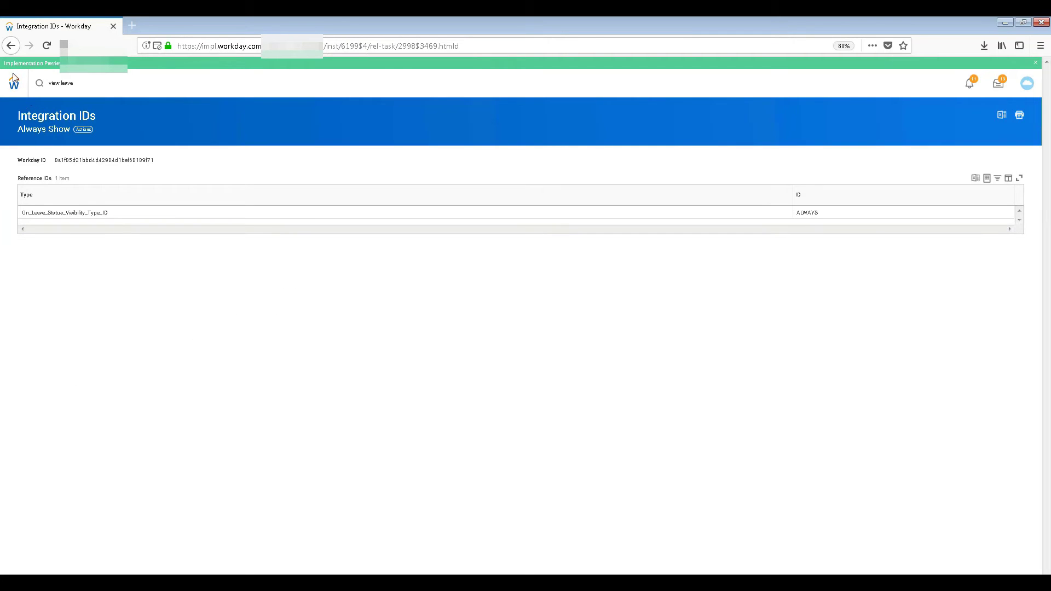
click(11, 46)
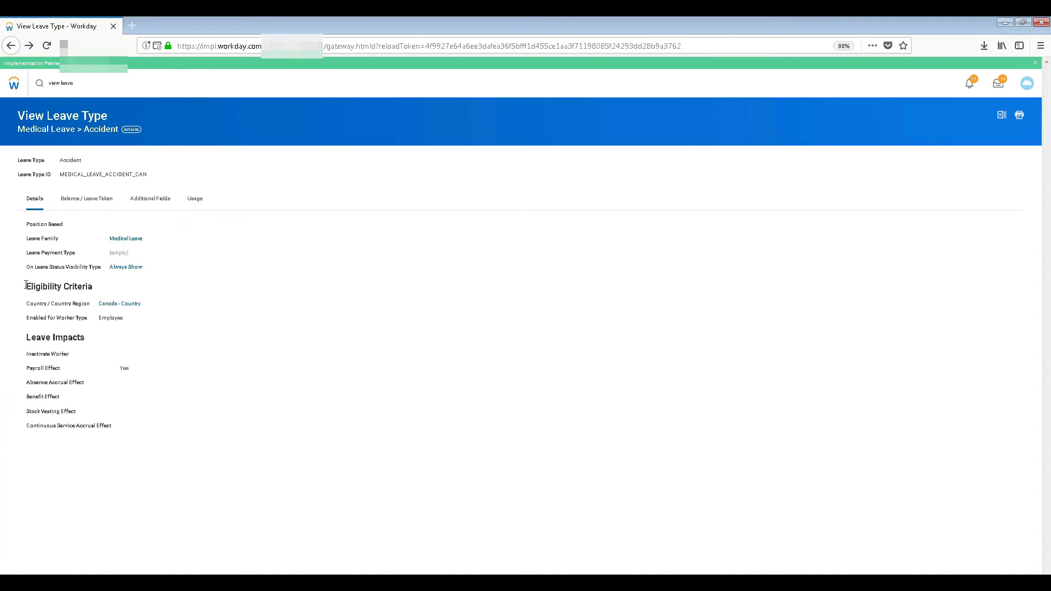
drag(25, 287, 119, 288)
- Highlight the Accident leave type's ID, its name and the Employee worker type value
click(120, 289)
drag(64, 174, 169, 174)
double_click(66, 160)
double_click(124, 319)
click(134, 332)
mouse_move(73, 319)
mouse_down()
mouse_move(44, 318)
mouse_move(76, 320)
mouse_up()
click(77, 319)
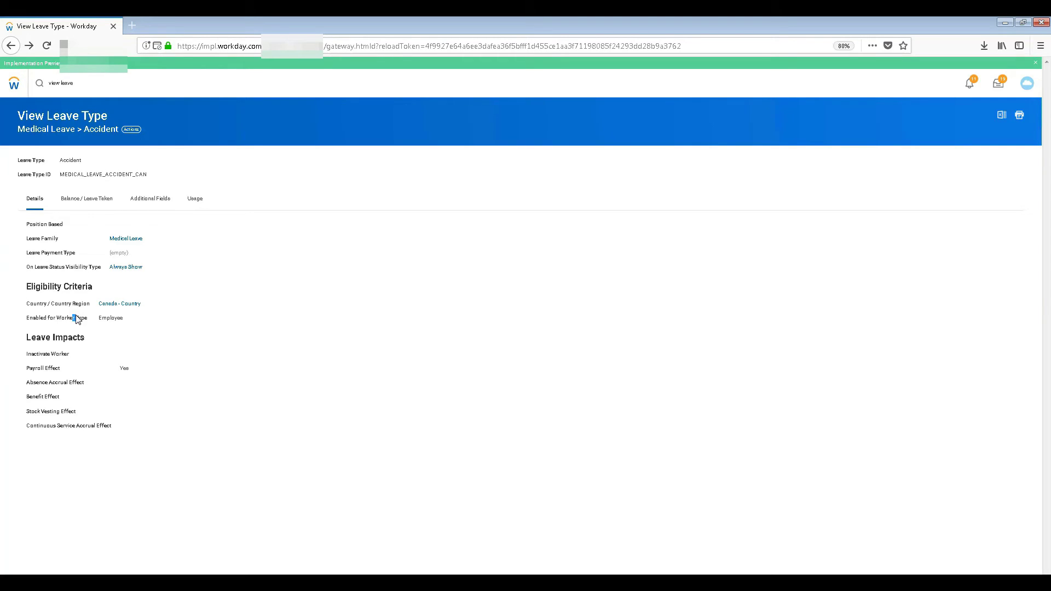
- Check the Employee worker type's Integration IDs, then return to the View Leave Type page
click(133, 323)
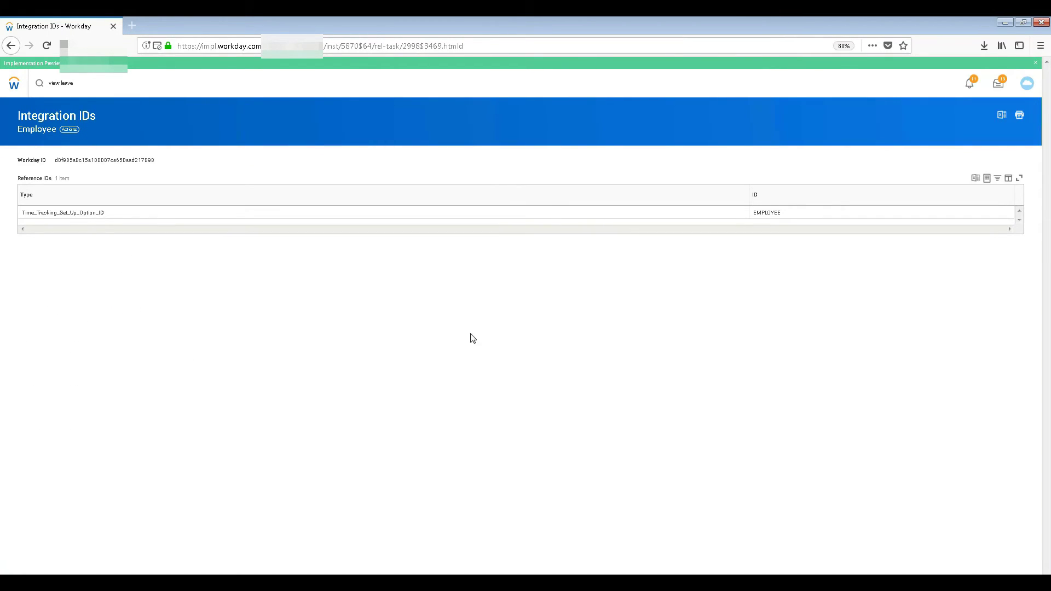
click(765, 211)
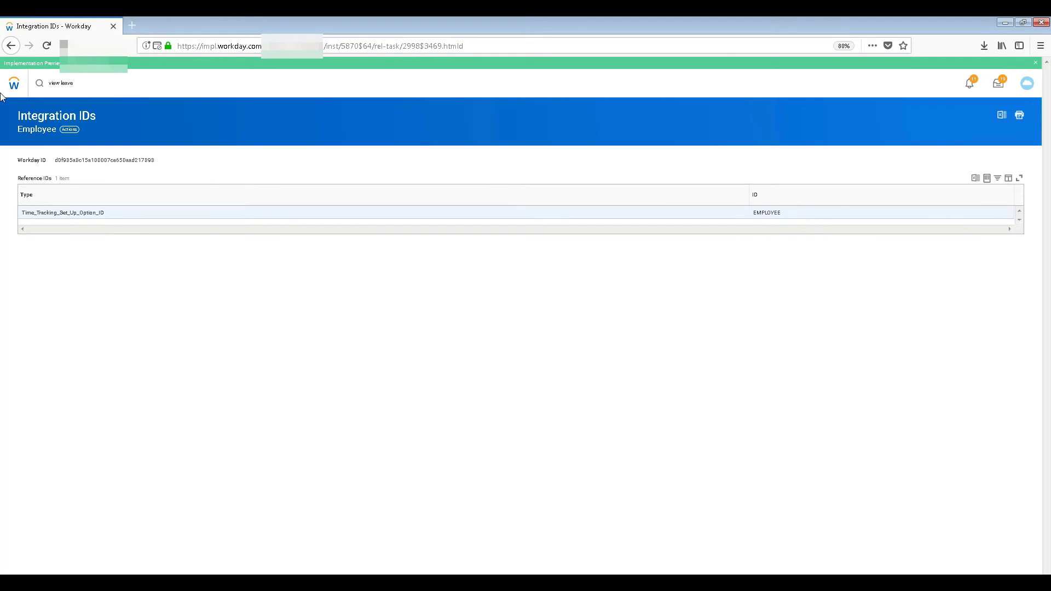
click(11, 46)
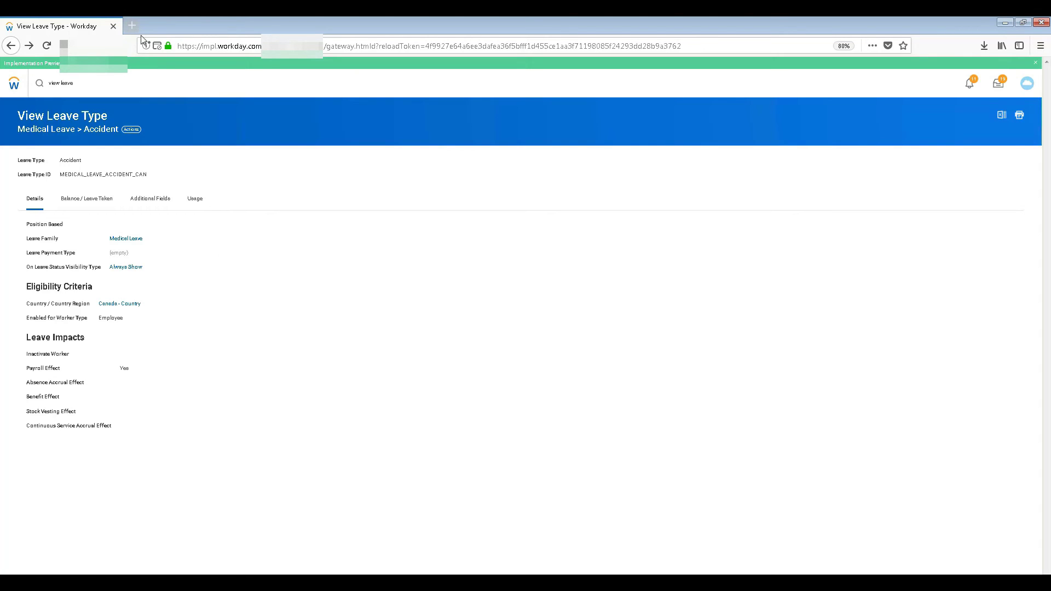
click(214, 46)
- Duplicate the current Workday page into a new browser tab
key(ctrl+c)
key(ctrl+t)
key(ctrl+v)
key(Return)
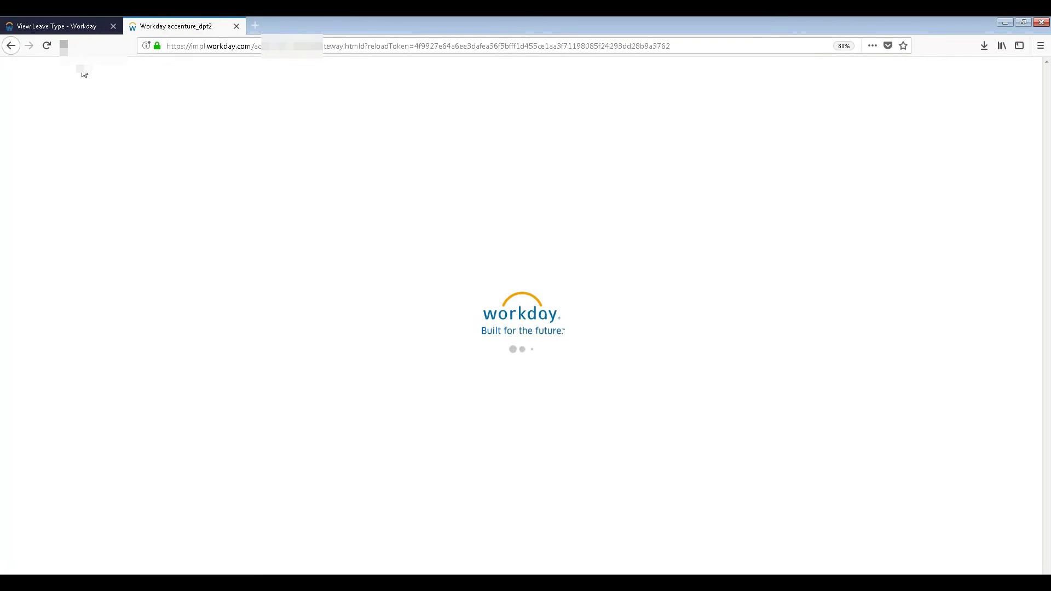
- From a worker found by 'la', run Workers by Employee / Contingent Worker Type for Regular workers
click(50, 84)
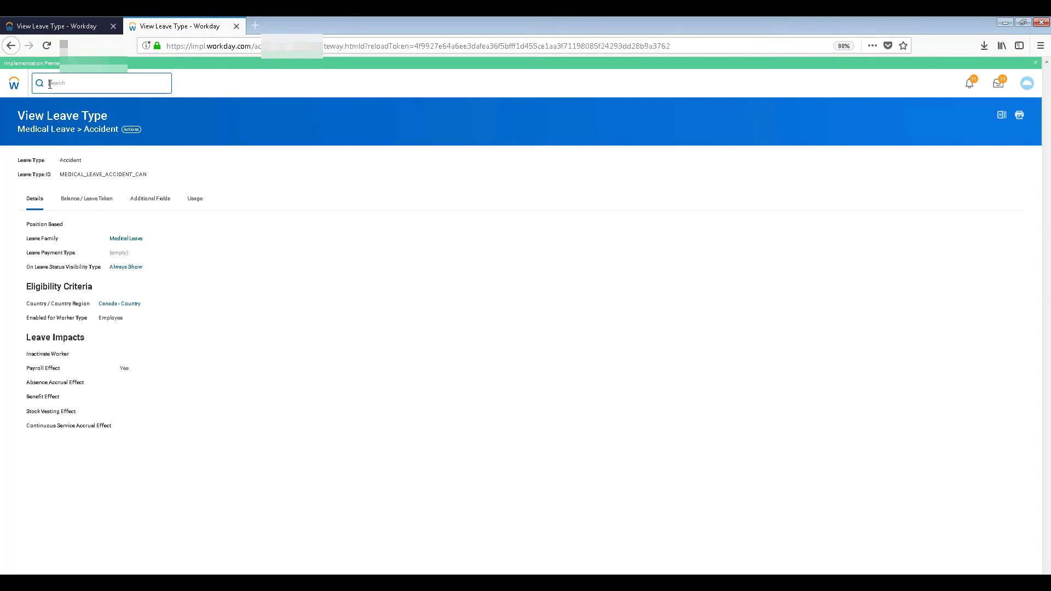
text(la)
click(97, 110)
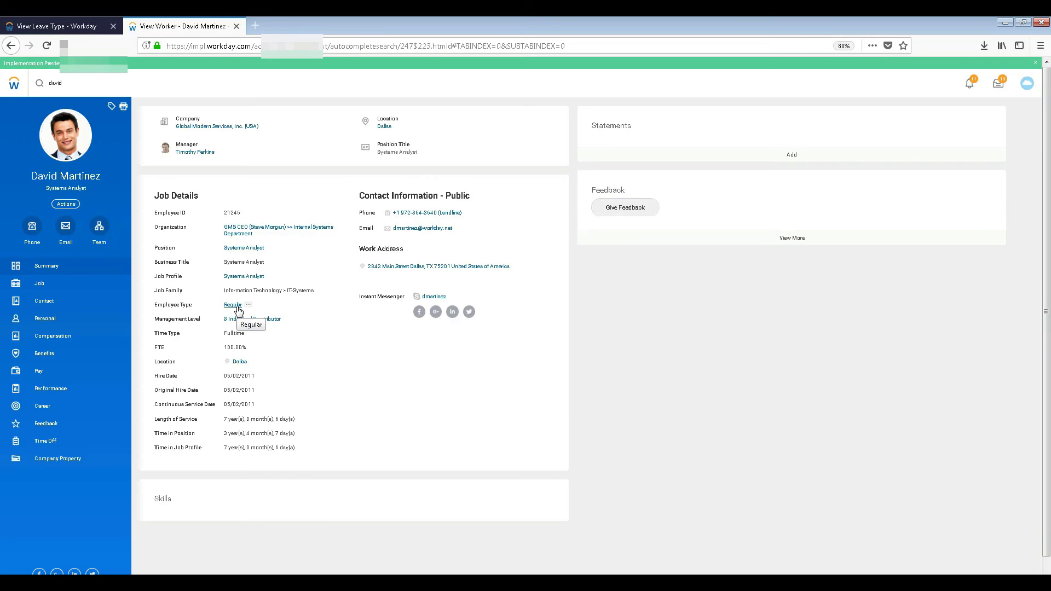
click(249, 306)
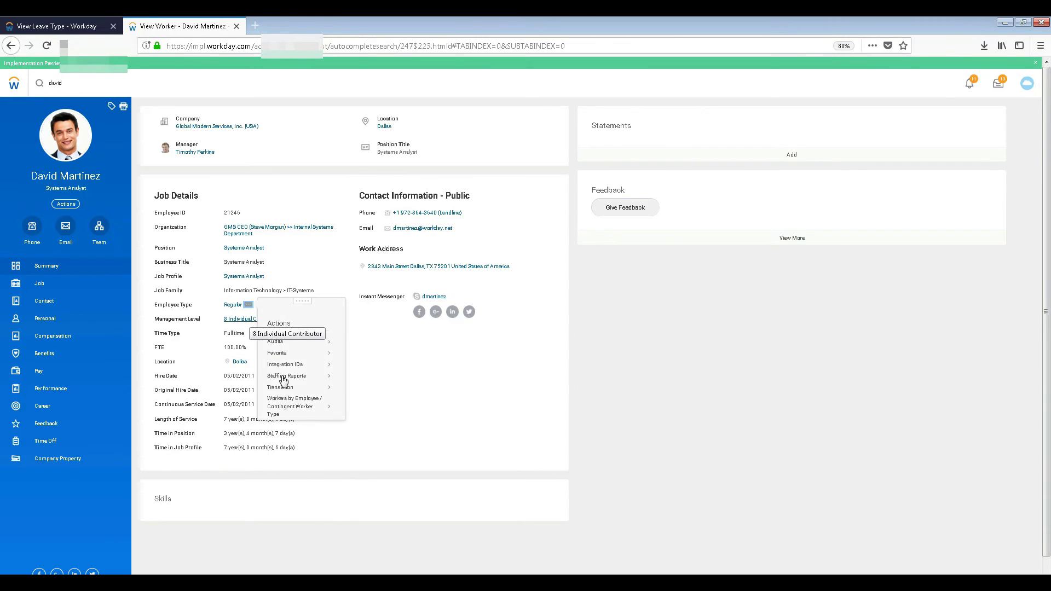
mouse_move(300, 409)
click(350, 408)
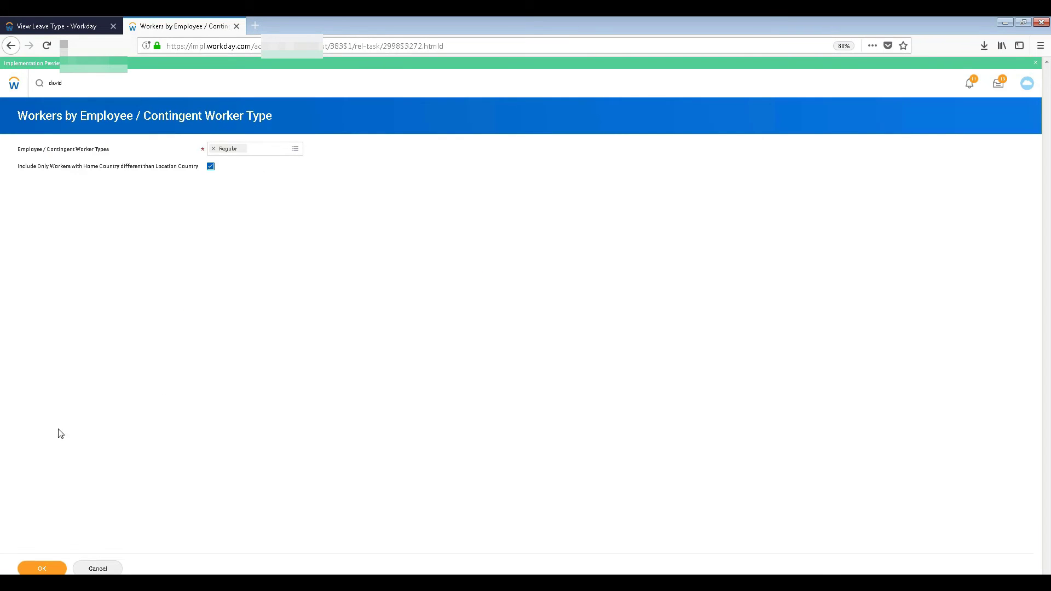
click(42, 569)
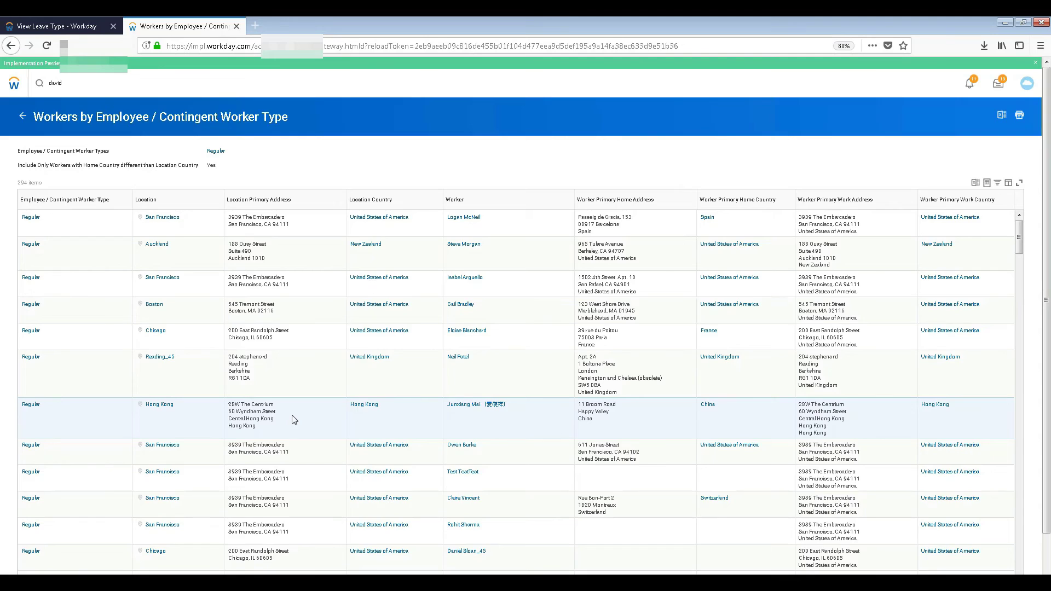
click(49, 26)
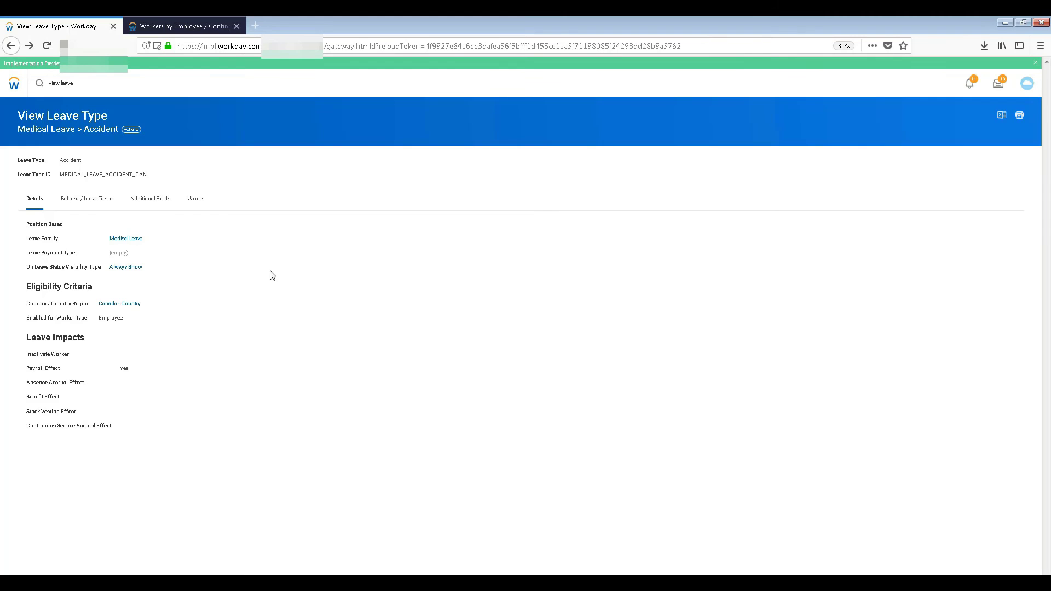
click(164, 26)
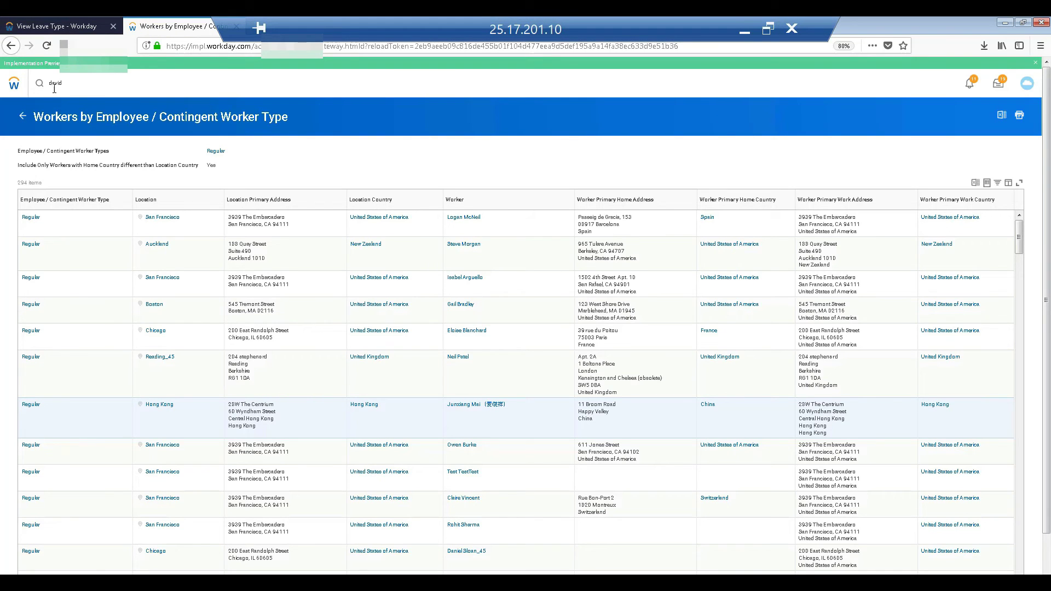
click(77, 25)
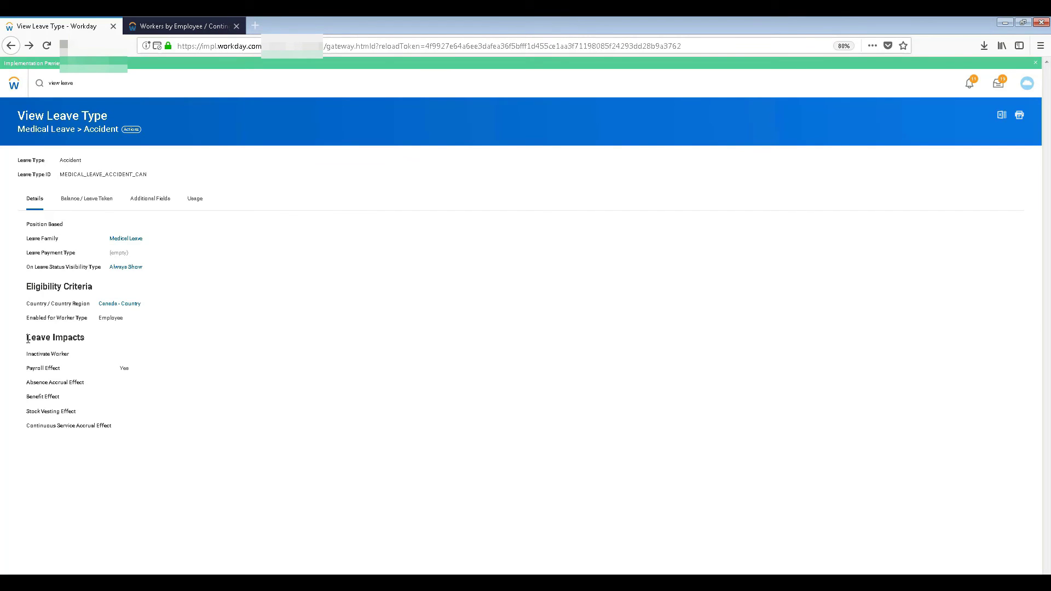
drag(27, 338, 108, 340)
click(111, 340)
drag(24, 357, 73, 357)
drag(77, 359, 24, 360)
click(28, 371)
drag(27, 371, 75, 368)
mouse_move(76, 368)
click(137, 385)
- Flip through Balance / Leave Taken, Usage and Details tabs, ending on Additional Fields' empty Leave Reasons
click(88, 209)
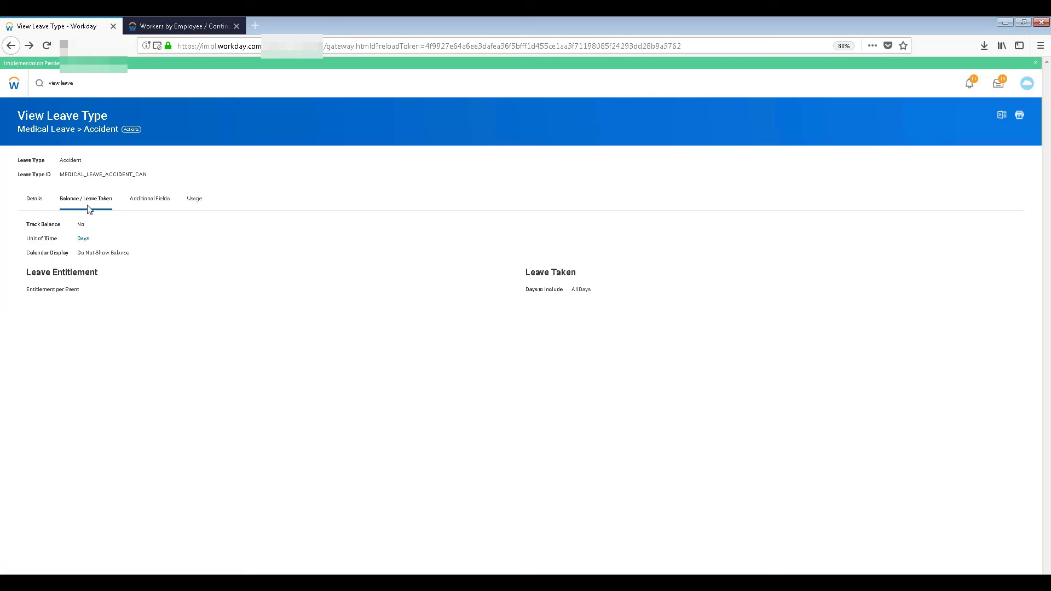
click(156, 208)
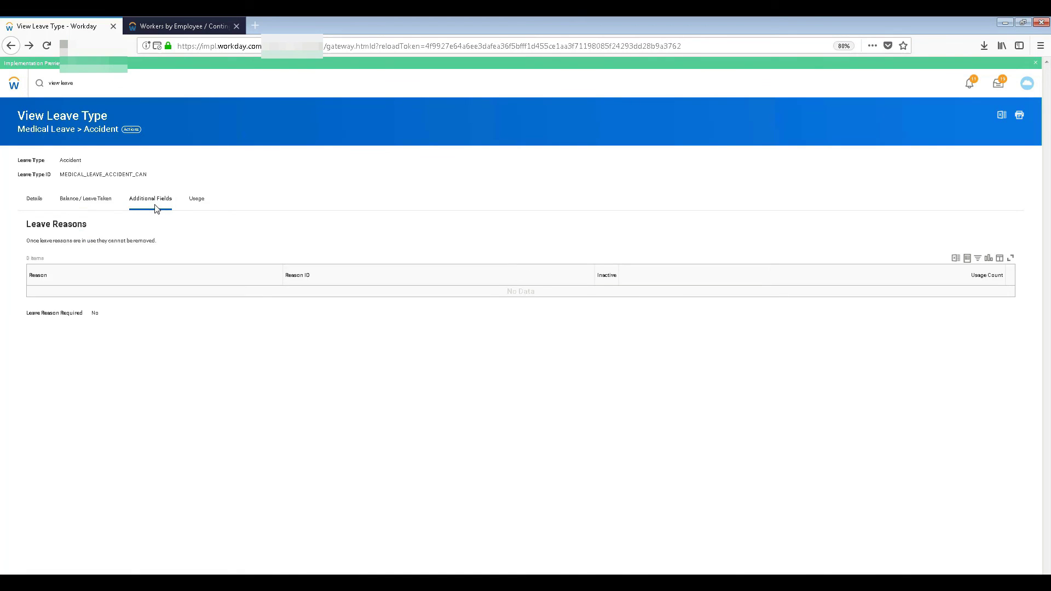
click(88, 203)
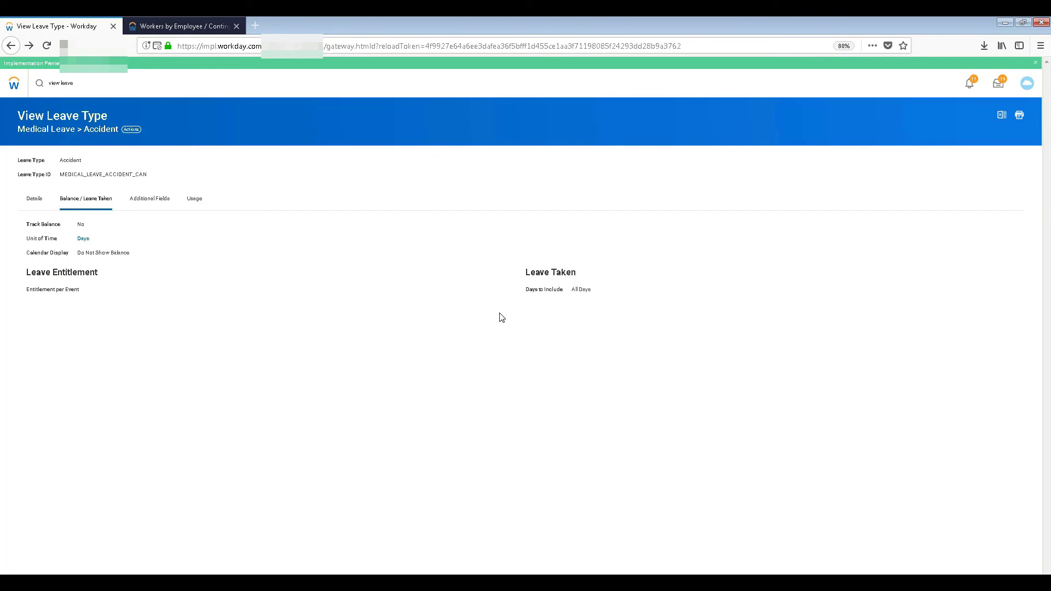
click(198, 199)
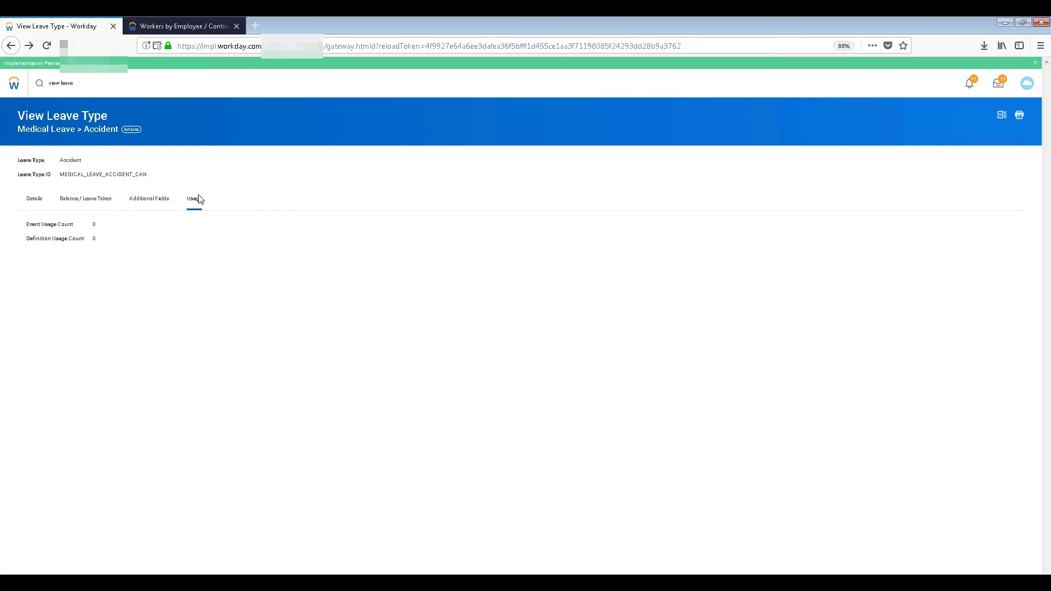
click(164, 201)
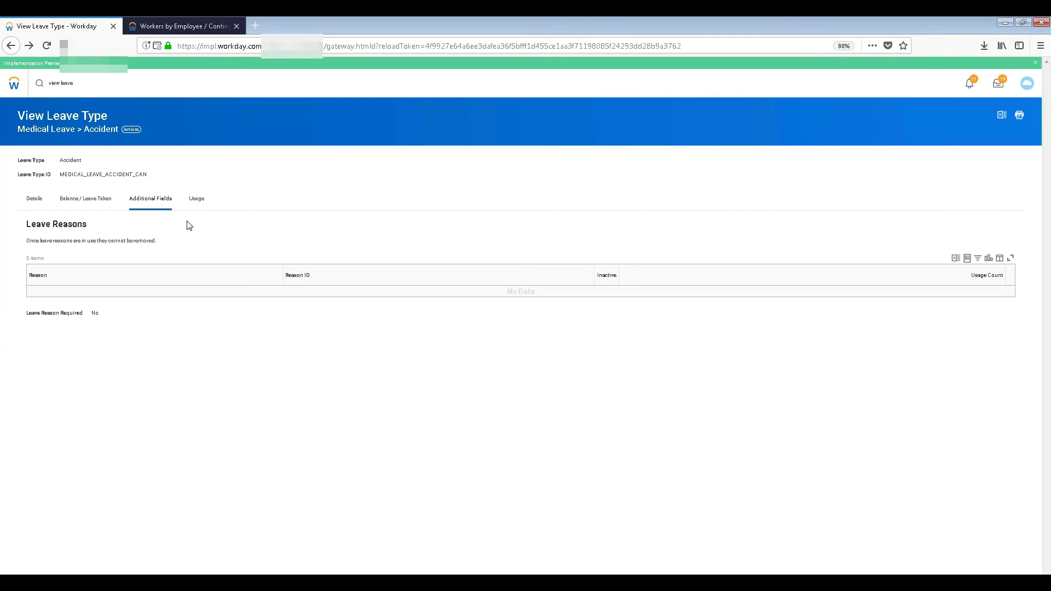
click(34, 200)
click(83, 199)
click(159, 199)
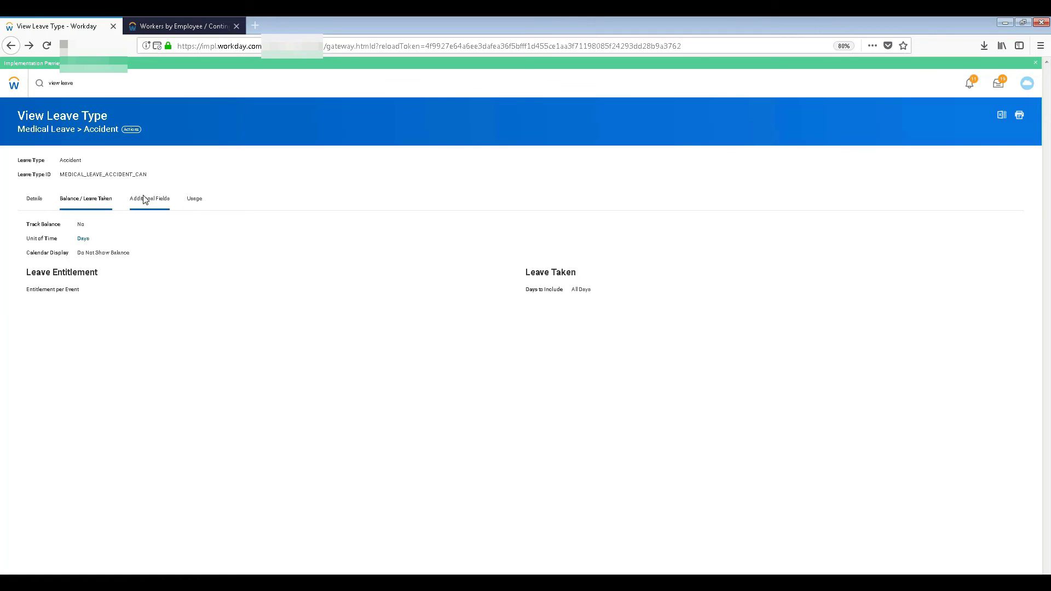
mouse_move(545, 21)
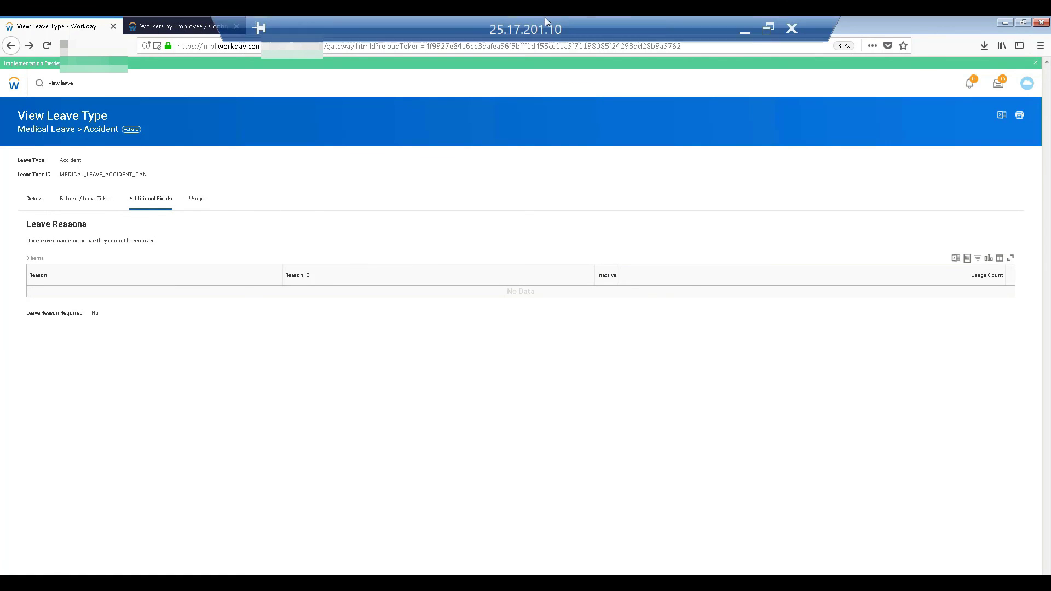